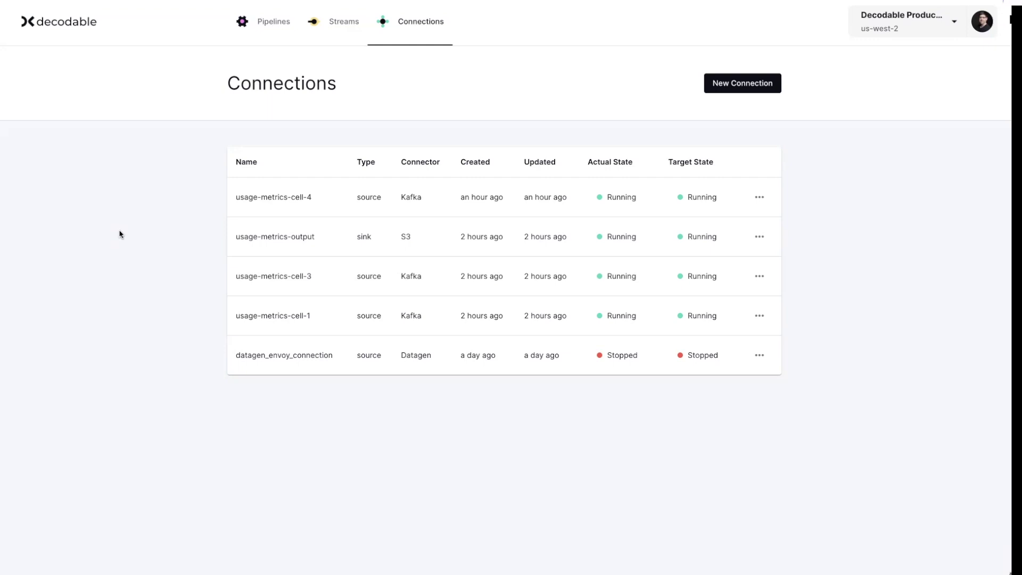
# Step: Check the current account's cloud region and plan and the list of other accounts
pyautogui.click(887, 29)
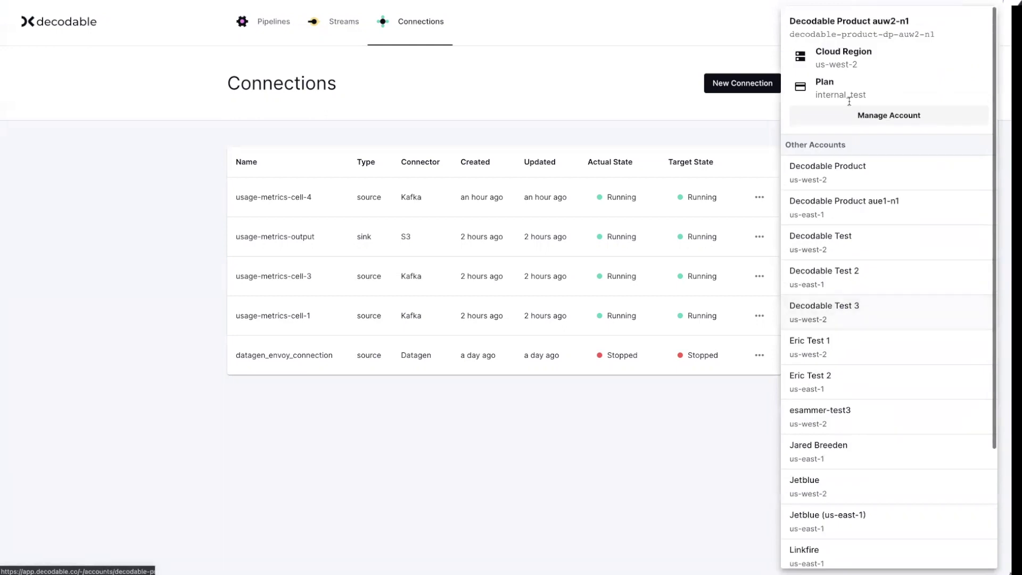
pyautogui.click(711, 31)
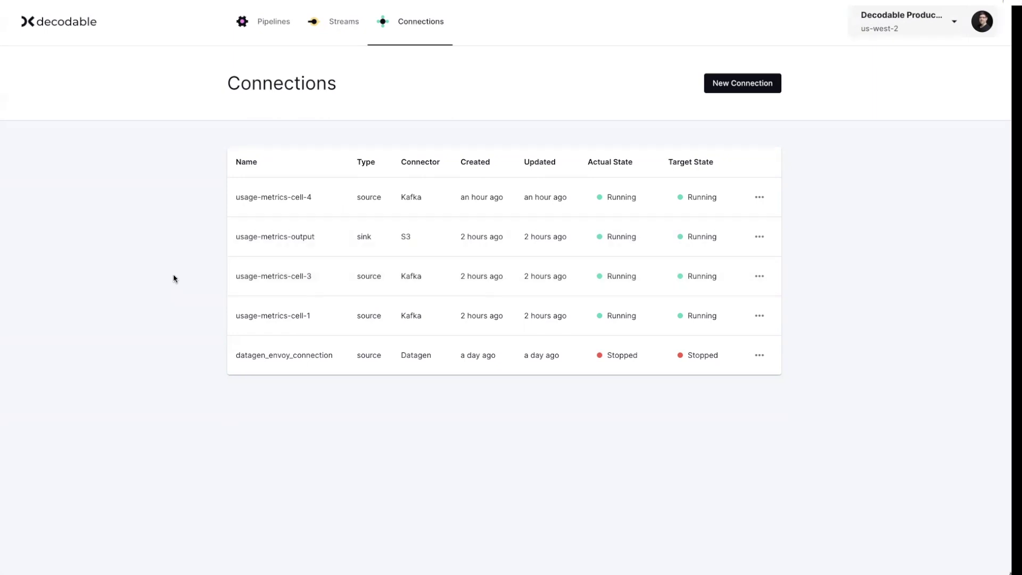
# Step: Open the usage-metrics-cell-4 connection and review its Kafka connection details, including the value format choices
pyautogui.click(315, 203)
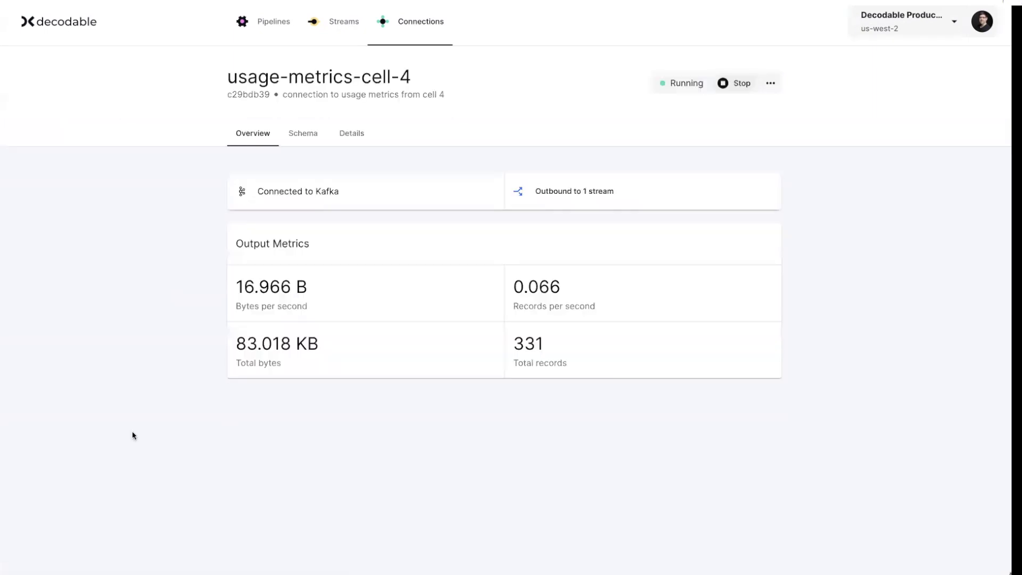
pyautogui.click(349, 134)
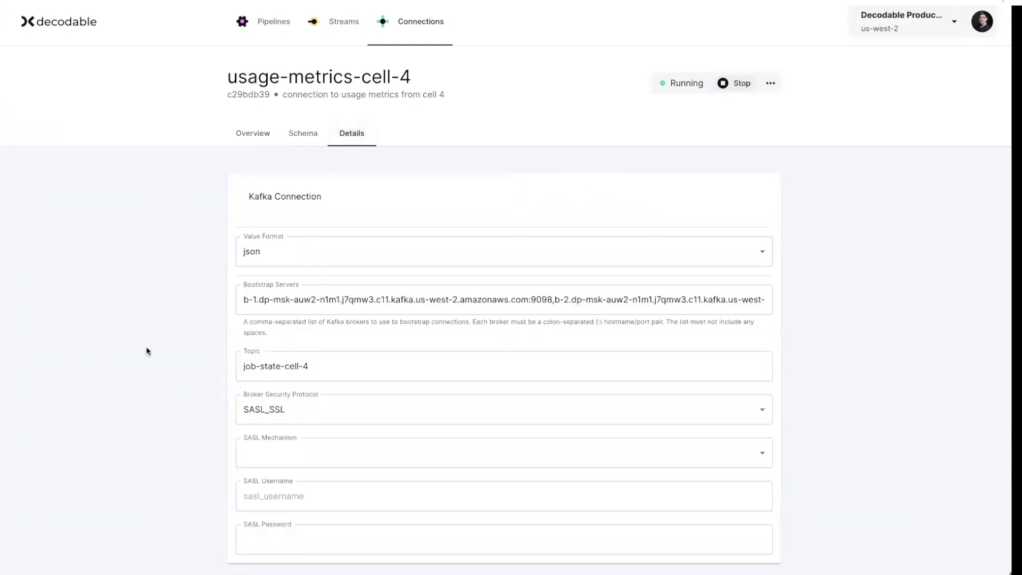
pyautogui.scroll(-1, 146, 351)
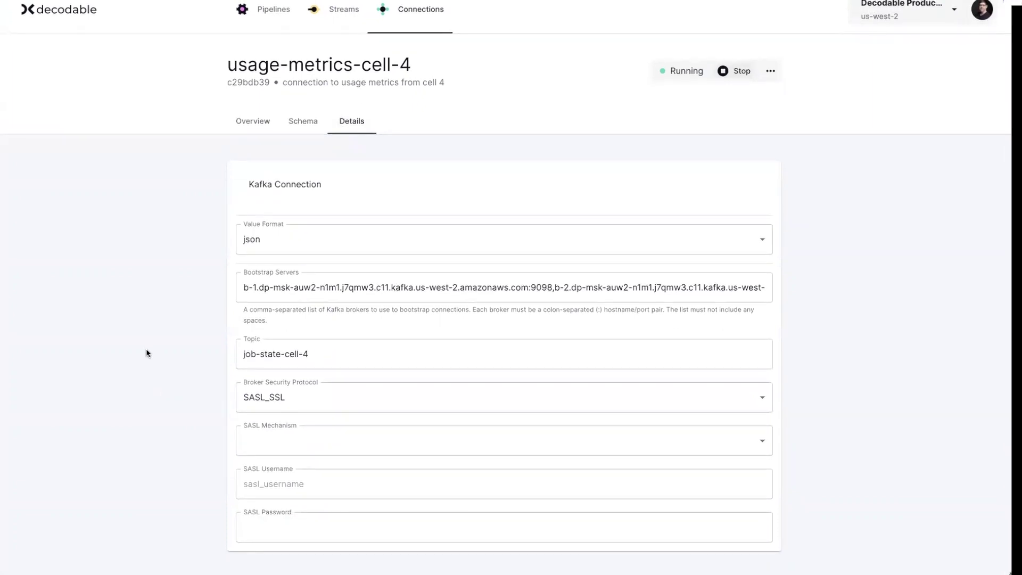
pyautogui.scroll(1, 147, 353)
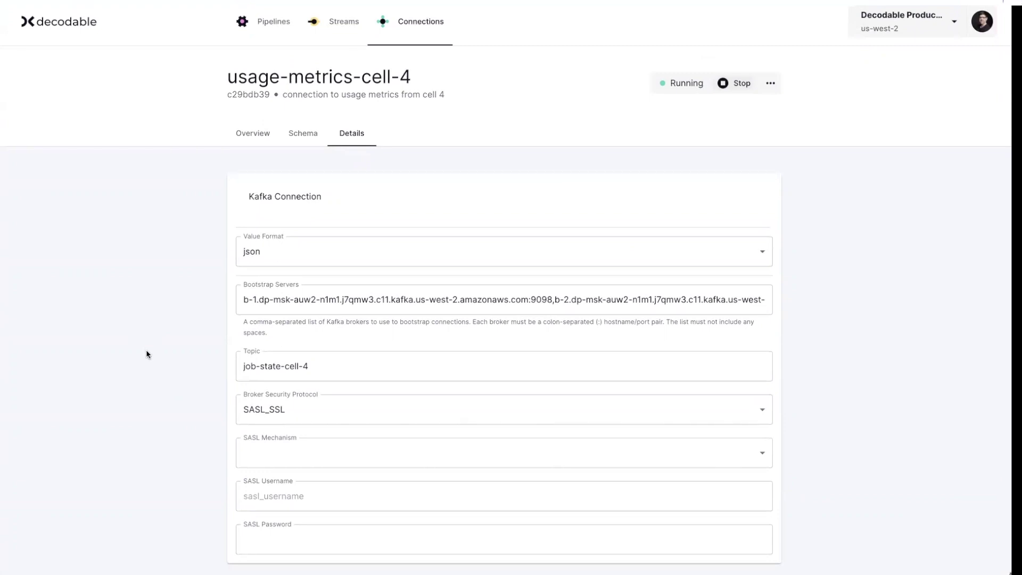
pyautogui.click(277, 264)
pyautogui.click(190, 292)
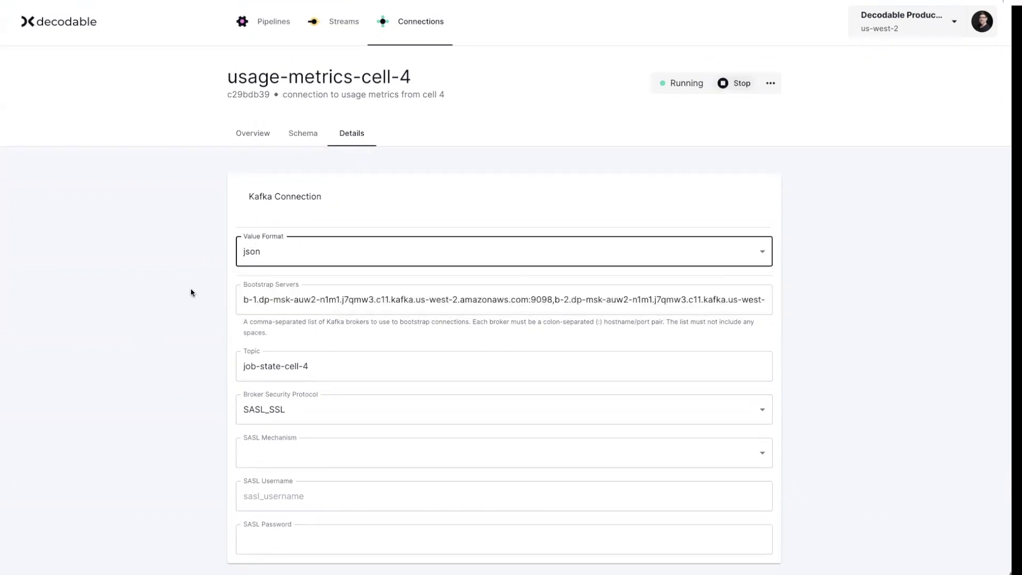
pyautogui.click(178, 323)
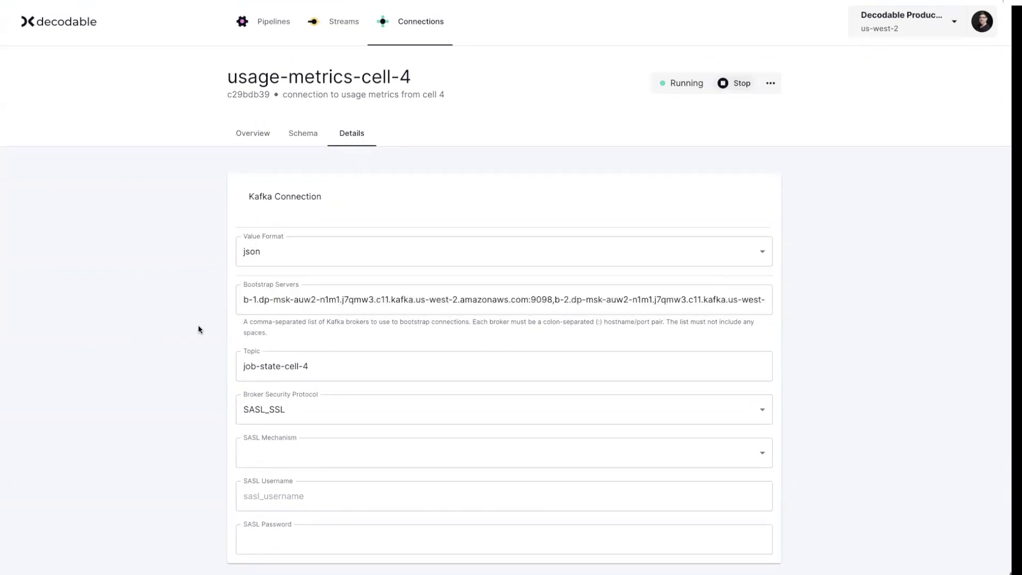
# Step: Examine the broker security protocol options available for the Kafka connection, keeping SASL_SSL
pyautogui.scroll(-1, 198, 327)
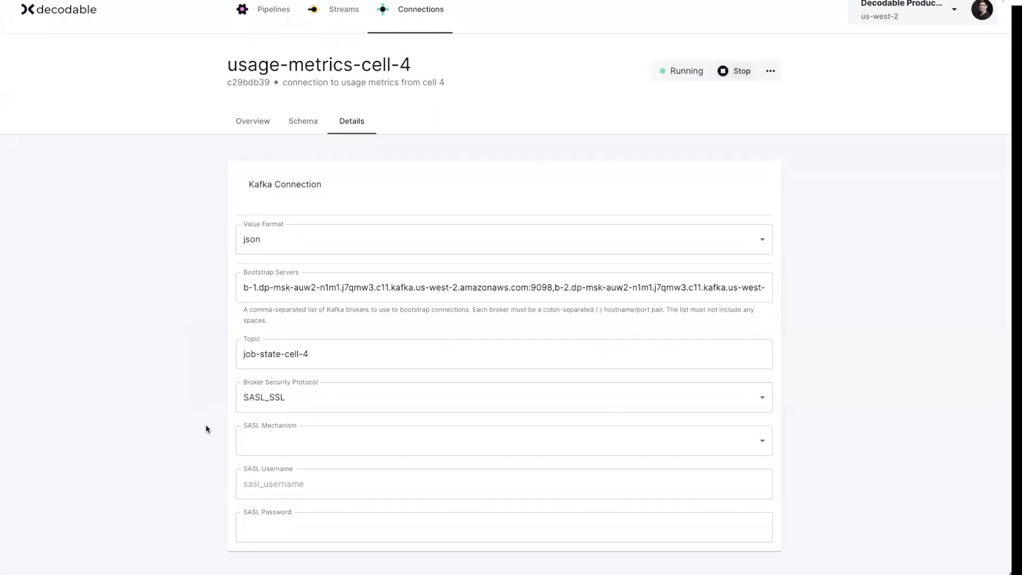
pyautogui.click(262, 394)
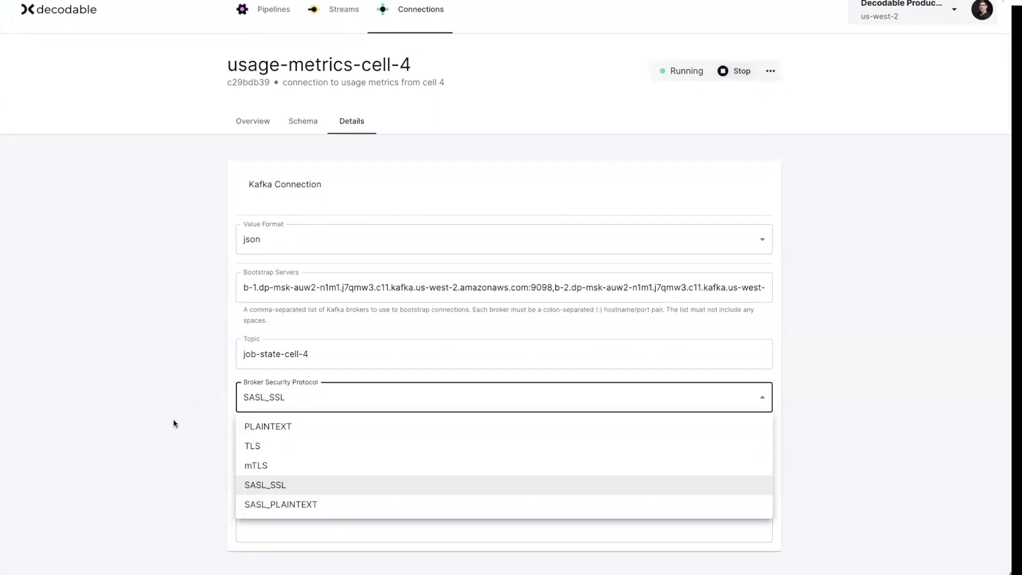
pyautogui.click(173, 420)
pyautogui.click(173, 421)
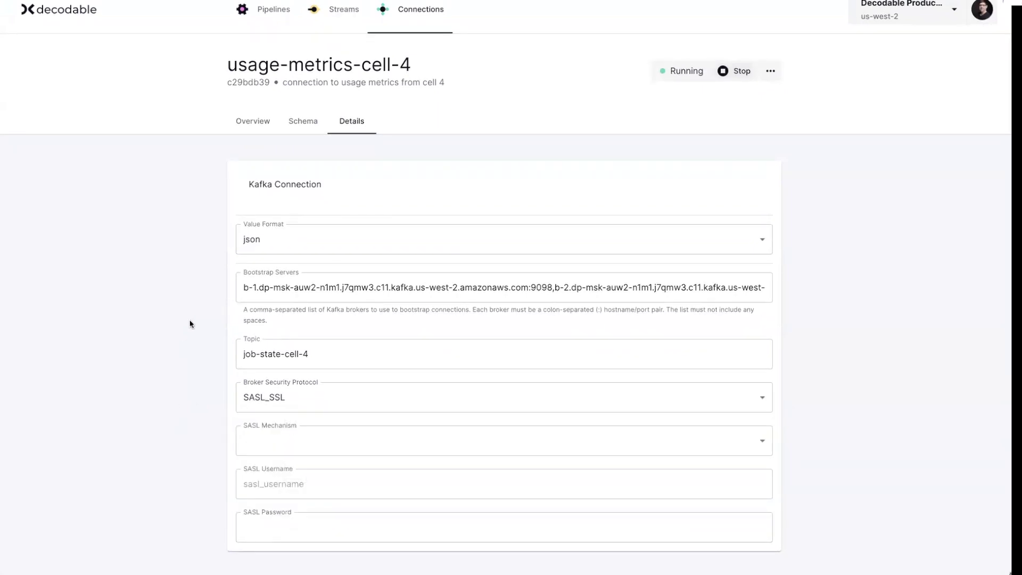
pyautogui.click(264, 399)
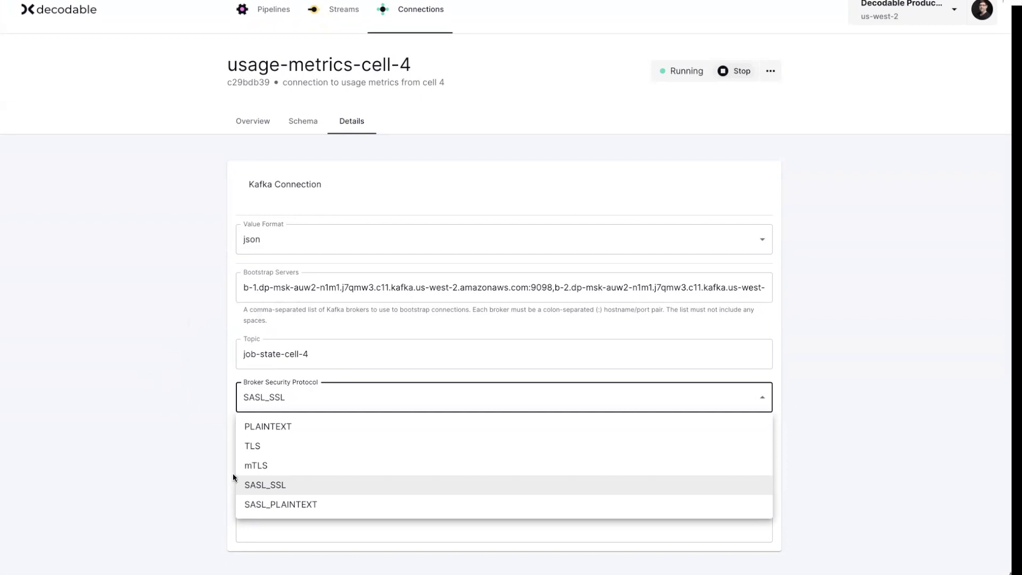
pyautogui.click(156, 314)
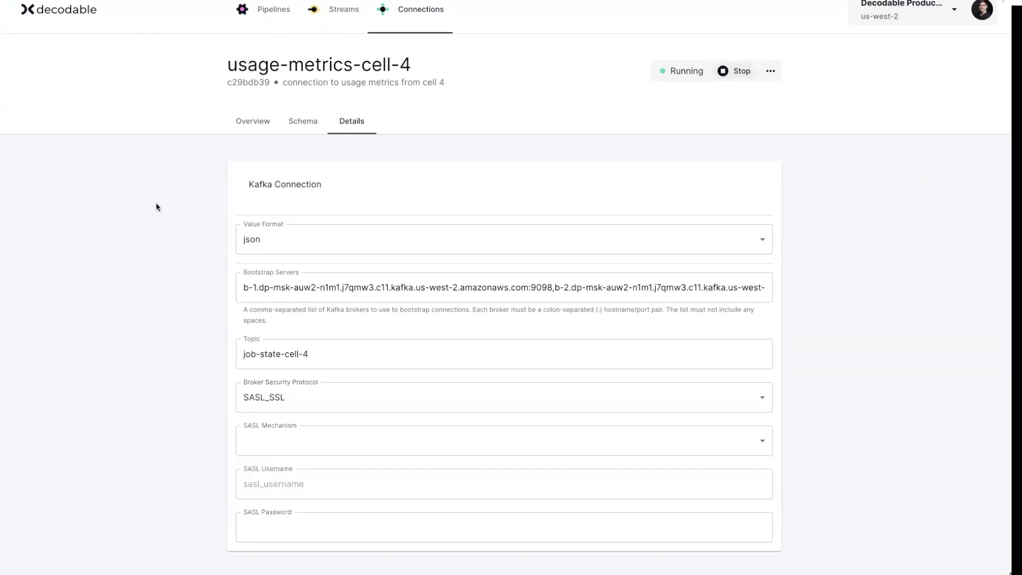
pyautogui.scroll(1, 213, 199)
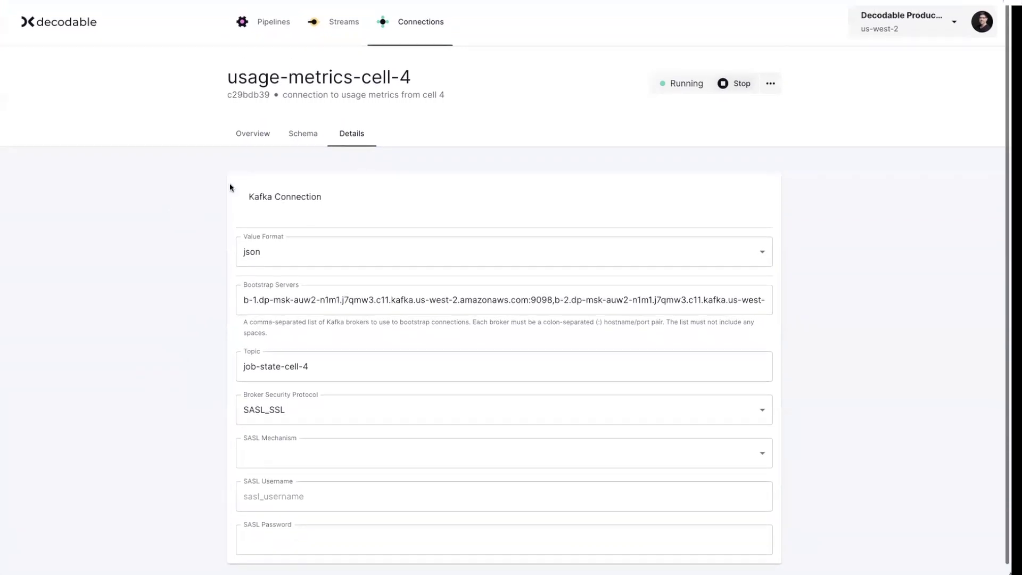
# Step: Examine the usage-metrics-cell-4 schema, especially the usageMetrics field and its nested row type
pyautogui.click(299, 137)
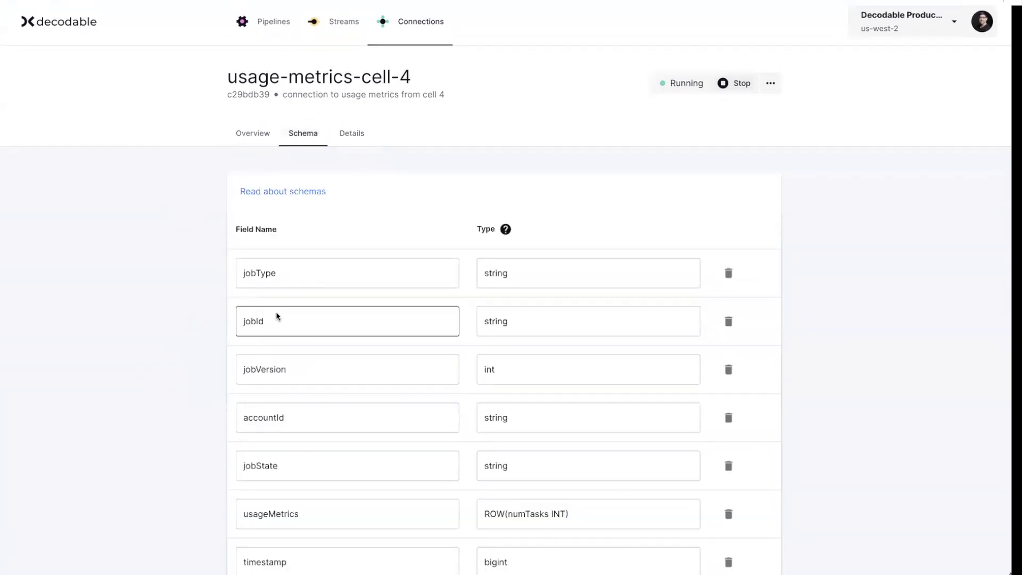
pyautogui.scroll(-1, 337, 393)
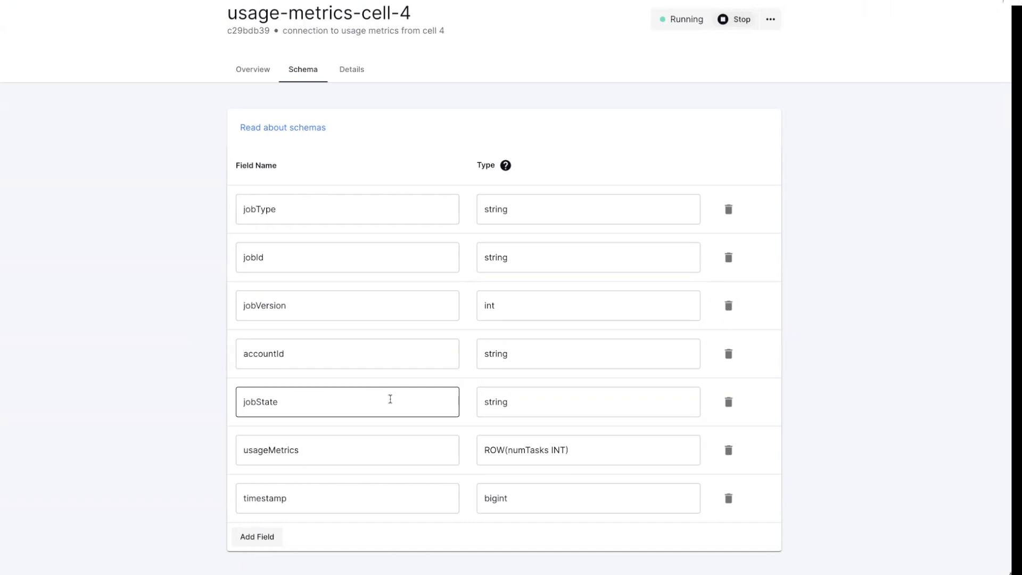
pyautogui.doubleClick(245, 452)
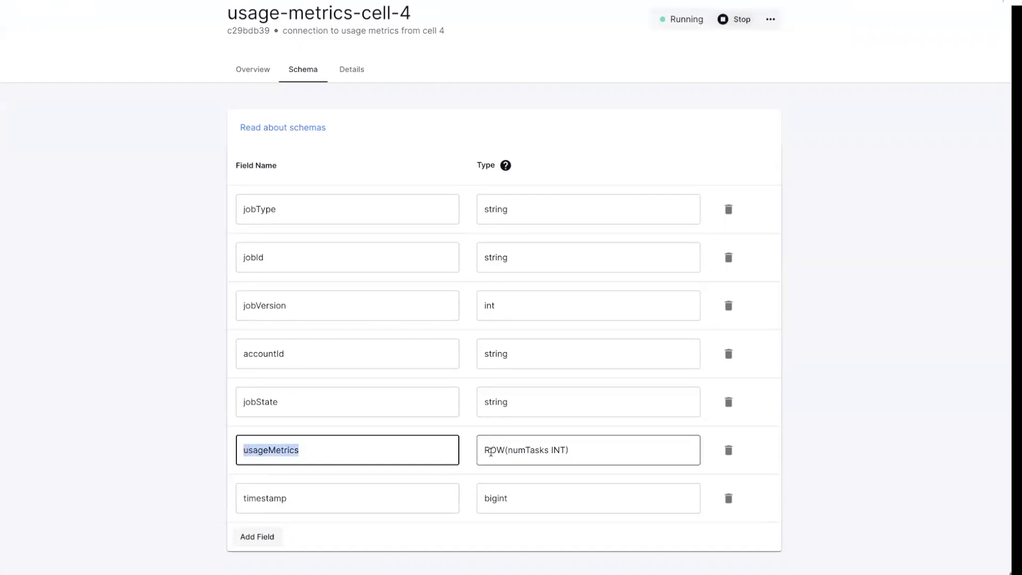
pyautogui.doubleClick(490, 452)
pyautogui.doubleClick(535, 453)
pyautogui.click(582, 451)
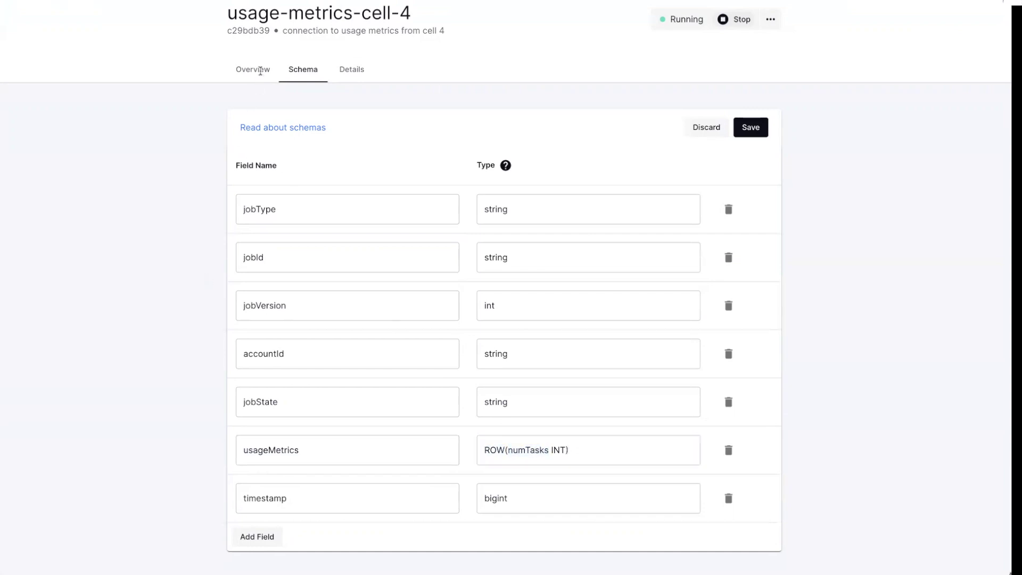
# Step: Return to the usage-metrics-cell-4 overview and examine its output metrics, especially the bytes per second
pyautogui.click(259, 70)
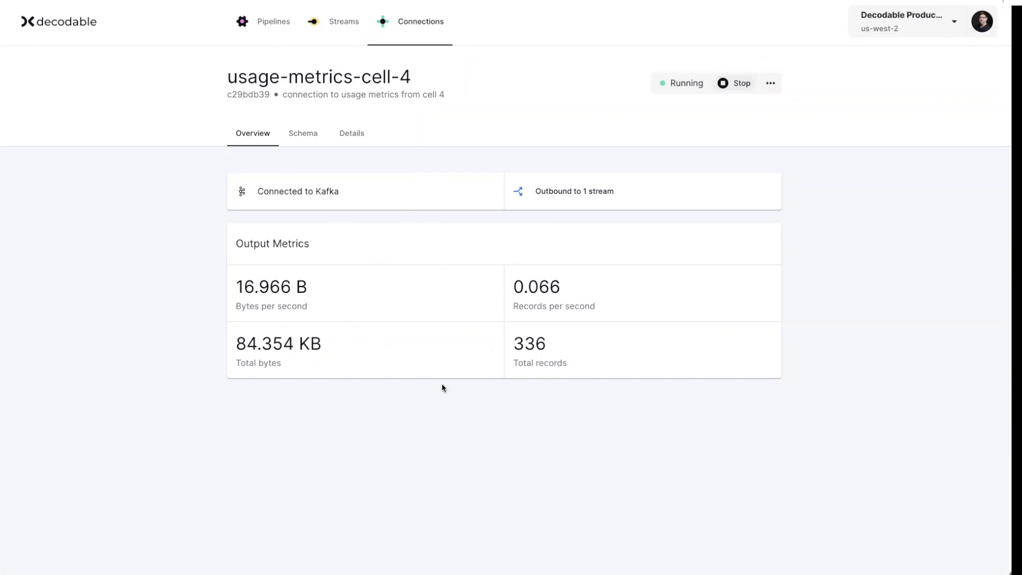
pyautogui.moveTo(236, 288); pyautogui.dragTo(341, 299)
pyautogui.click(330, 313)
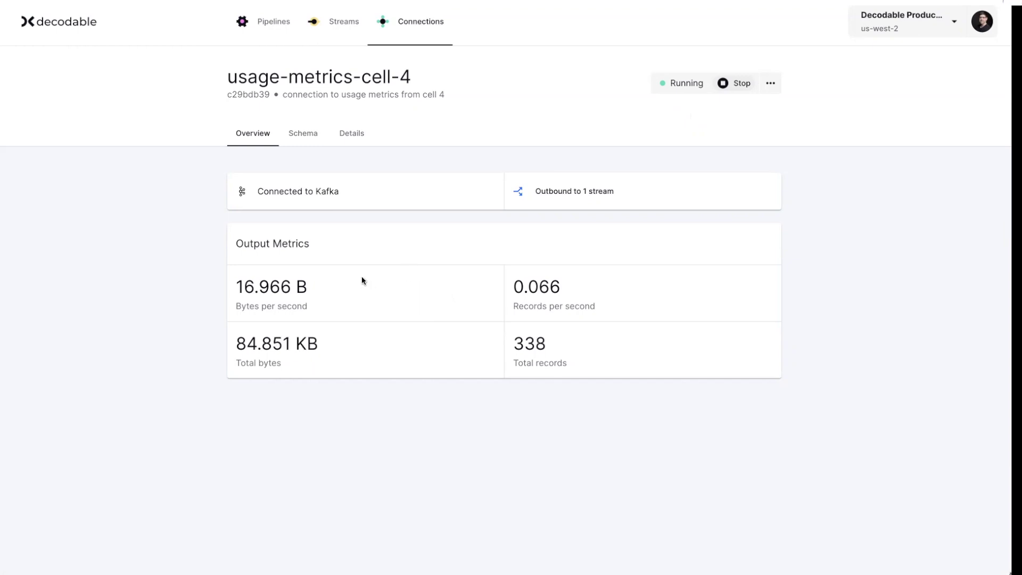
# Step: Open the usage-metrics-output connection and review its S3 details and value format options, keeping parquet
pyautogui.click(415, 18)
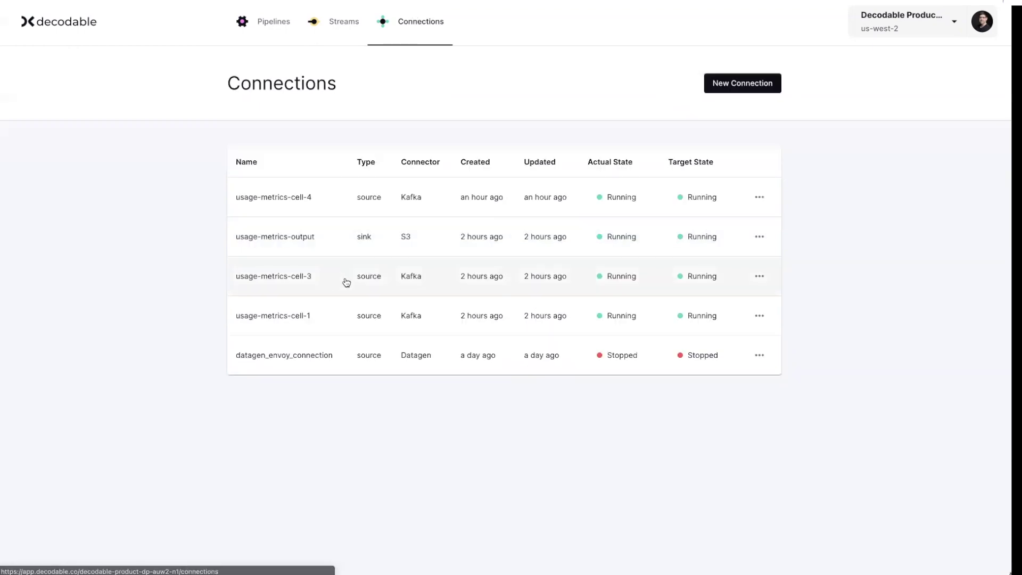
pyautogui.click(317, 244)
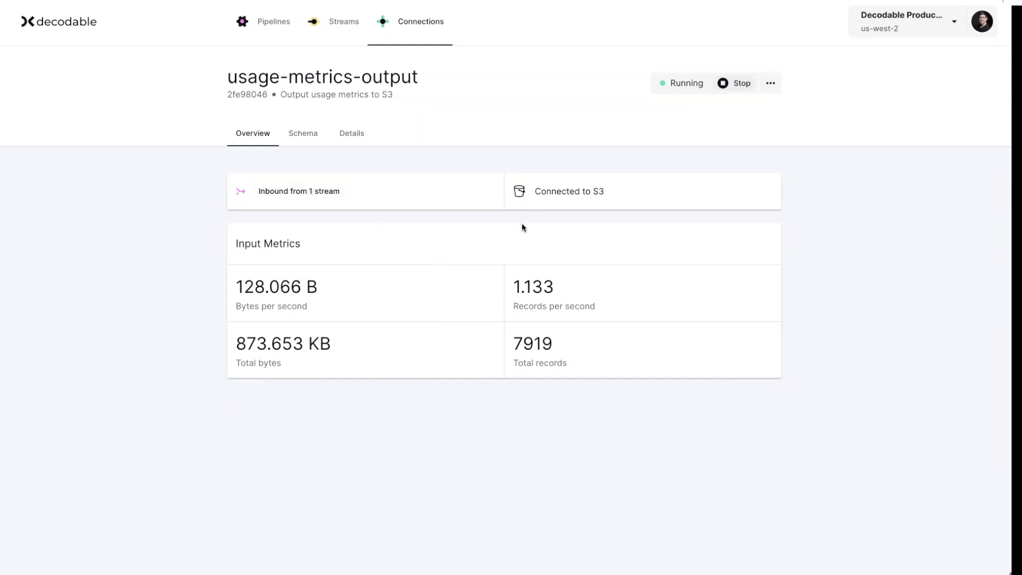
pyautogui.click(348, 134)
pyautogui.scroll(-2, 159, 407)
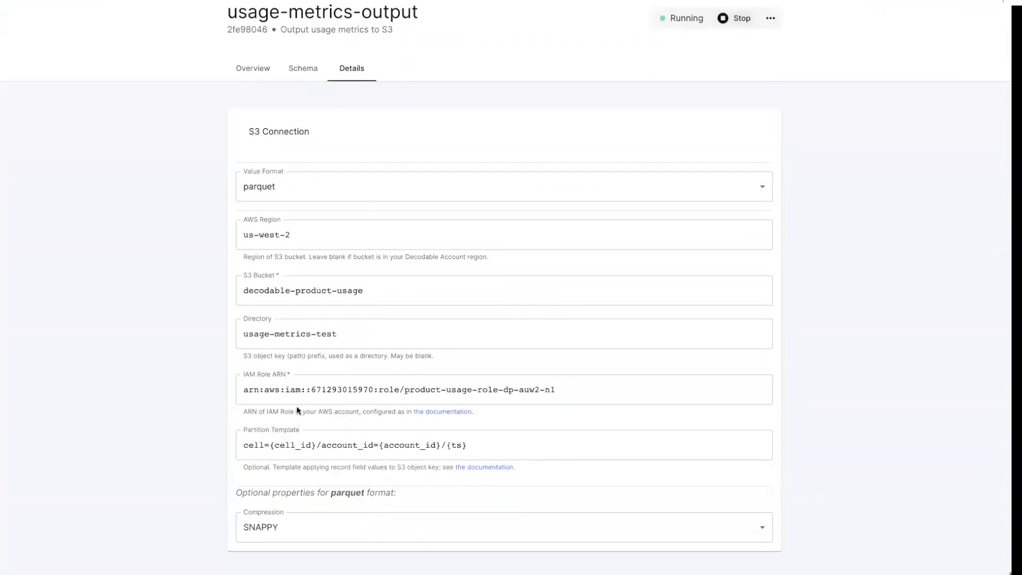
pyautogui.click(266, 187)
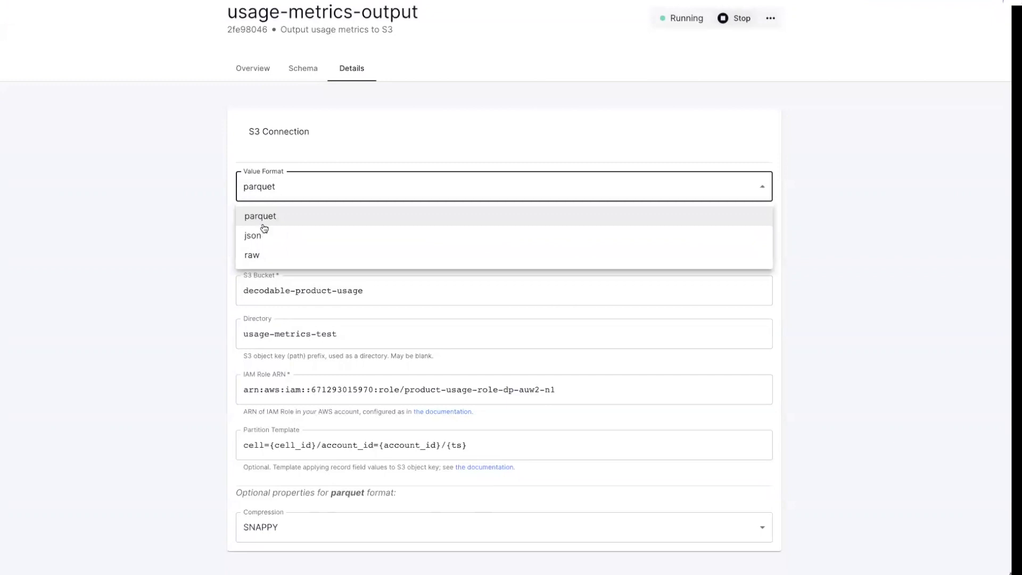
pyautogui.click(182, 322)
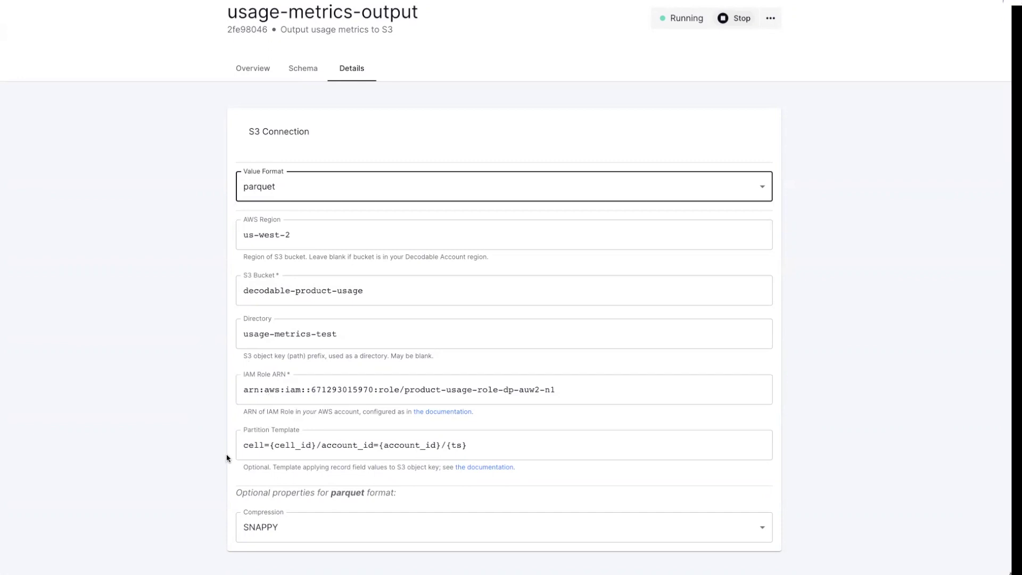
# Step: Examine the partition template used by the S3 output connection
pyautogui.tripleClick(254, 450)
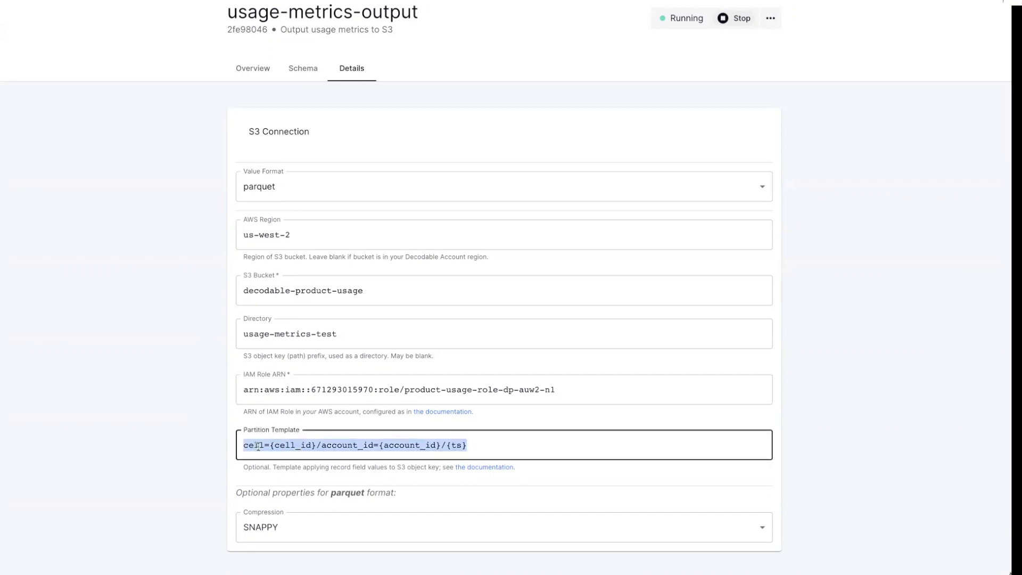
pyautogui.click(258, 446)
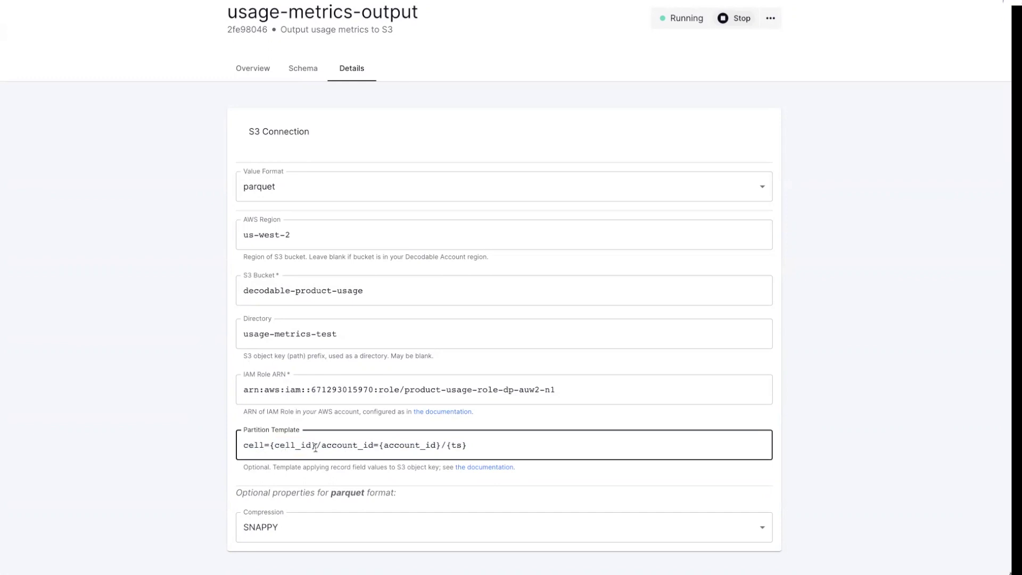
pyautogui.click(195, 451)
pyautogui.scroll(2, 196, 290)
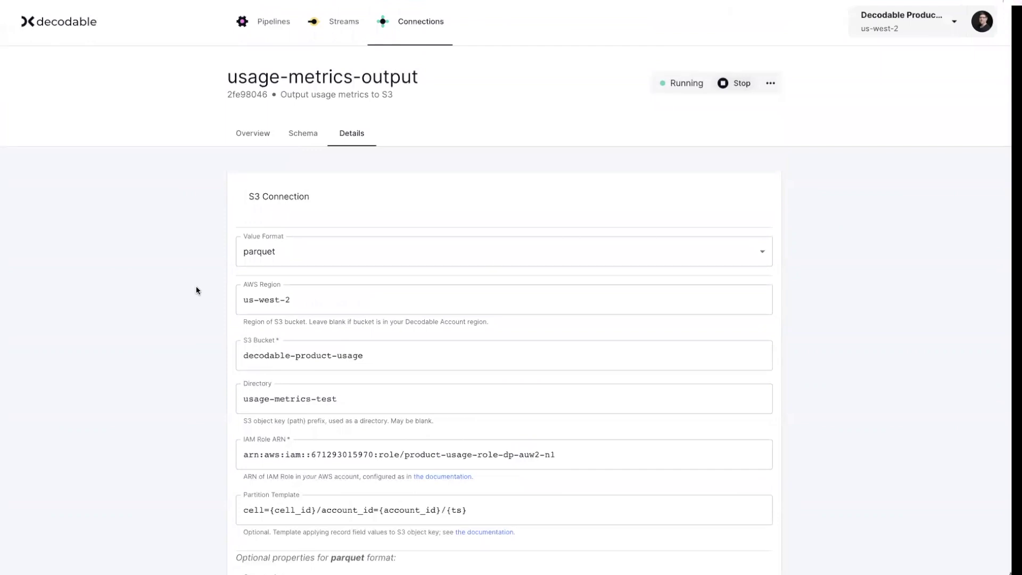
# Step: Review the schema fields of the usage-metrics-output connection and its overview with the input metrics
pyautogui.click(303, 136)
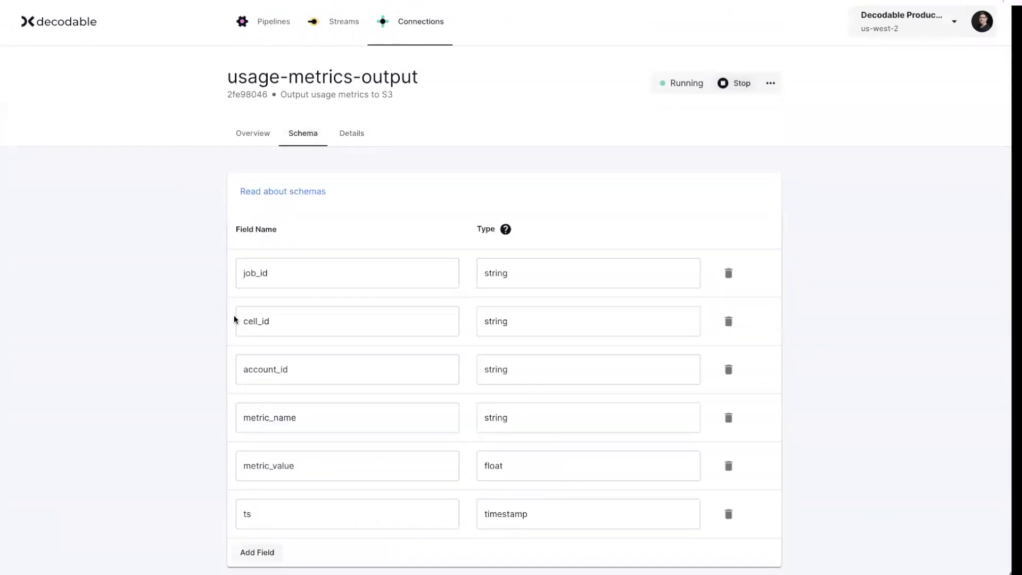
pyautogui.scroll(-1, 236, 316)
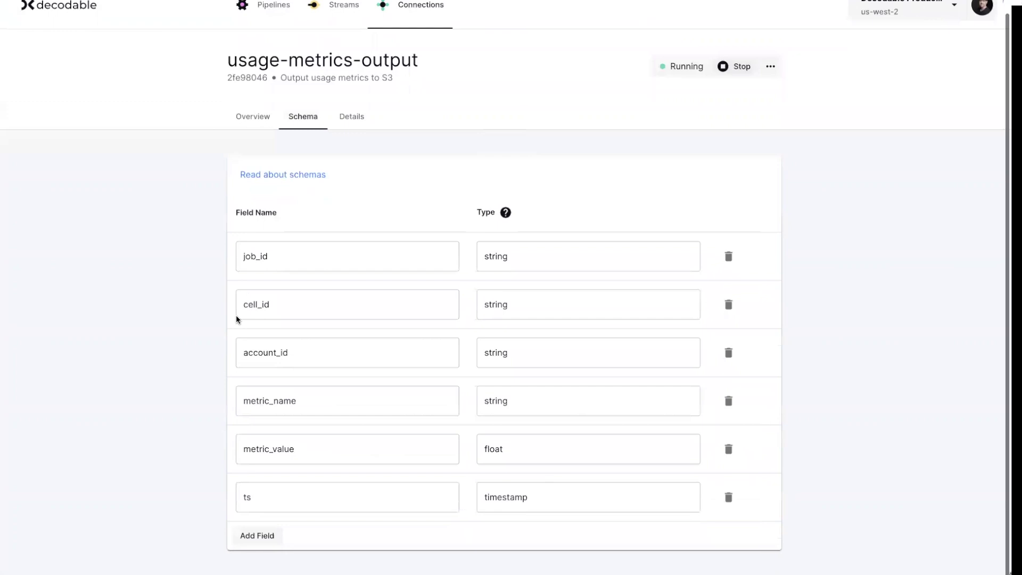
pyautogui.click(252, 117)
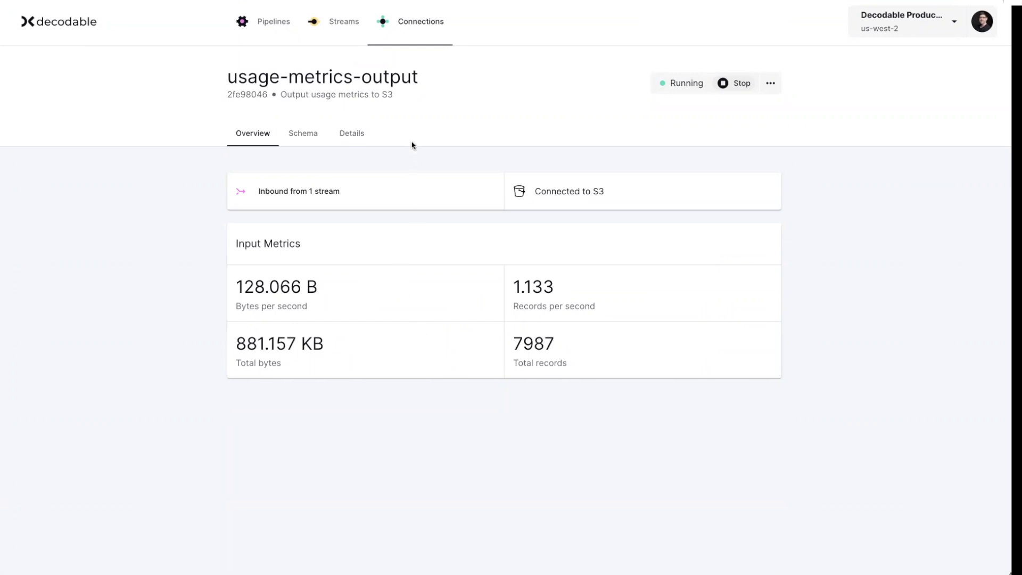
# Step: Open the stream inbound to the S3 connection and examine its schema fields and types
pyautogui.click(318, 192)
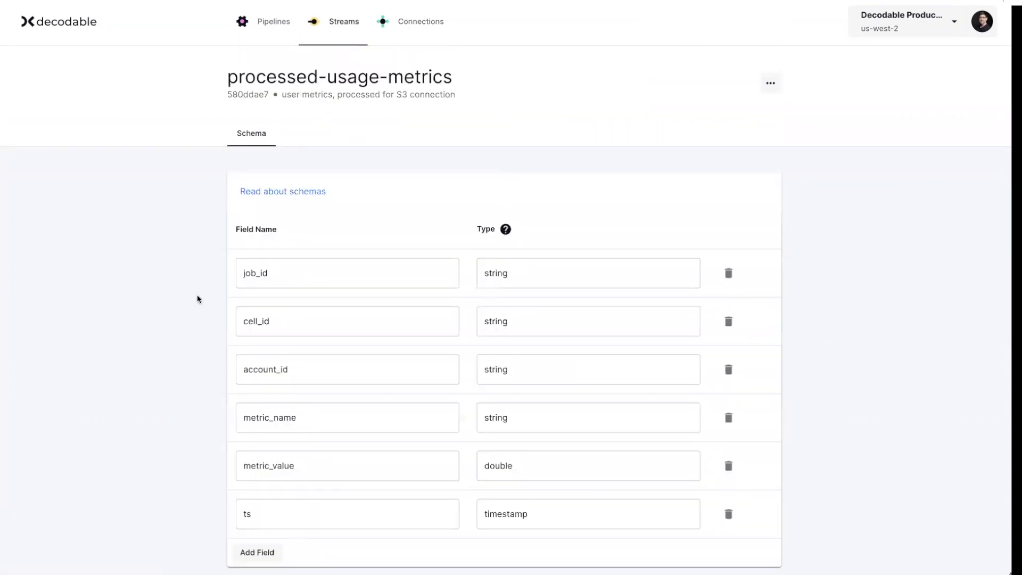
pyautogui.scroll(-1, 197, 299)
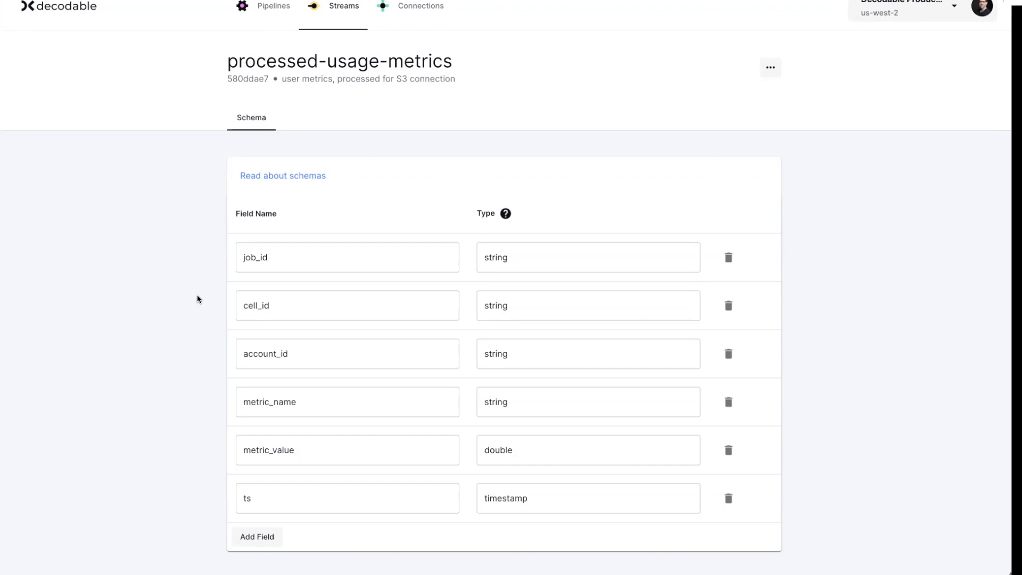
pyautogui.scroll(1, 197, 299)
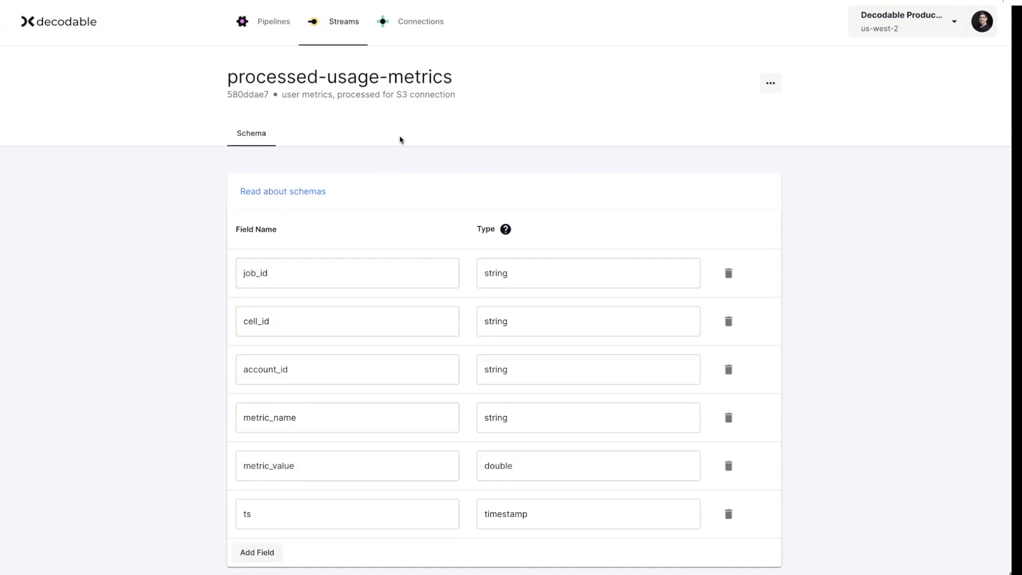
# Step: Open the process-usage-metrics-cell-1 pipeline and examine the INSERT INTO clause of its SQL statement
pyautogui.click(251, 33)
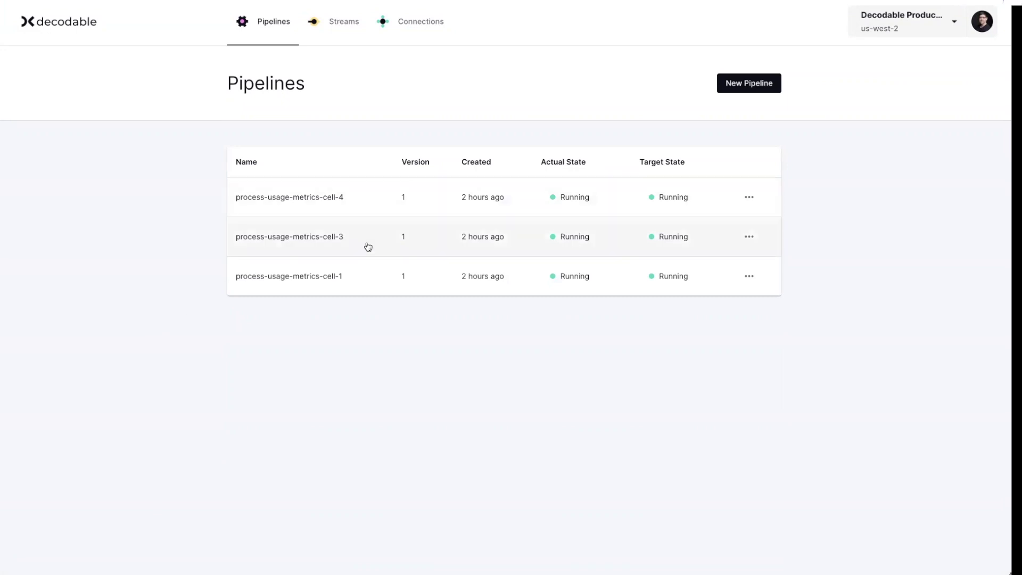
pyautogui.click(360, 280)
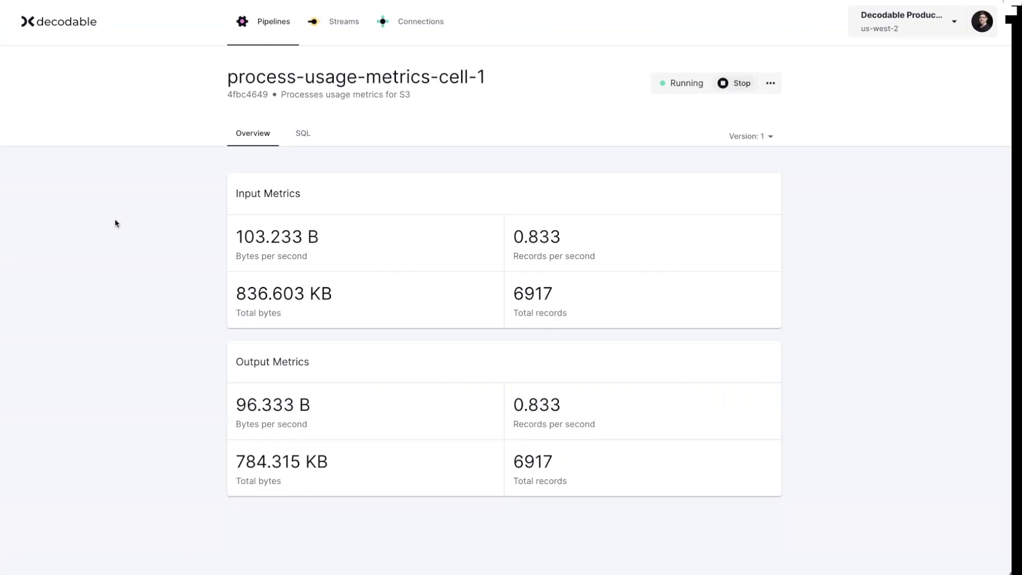
pyautogui.click(308, 131)
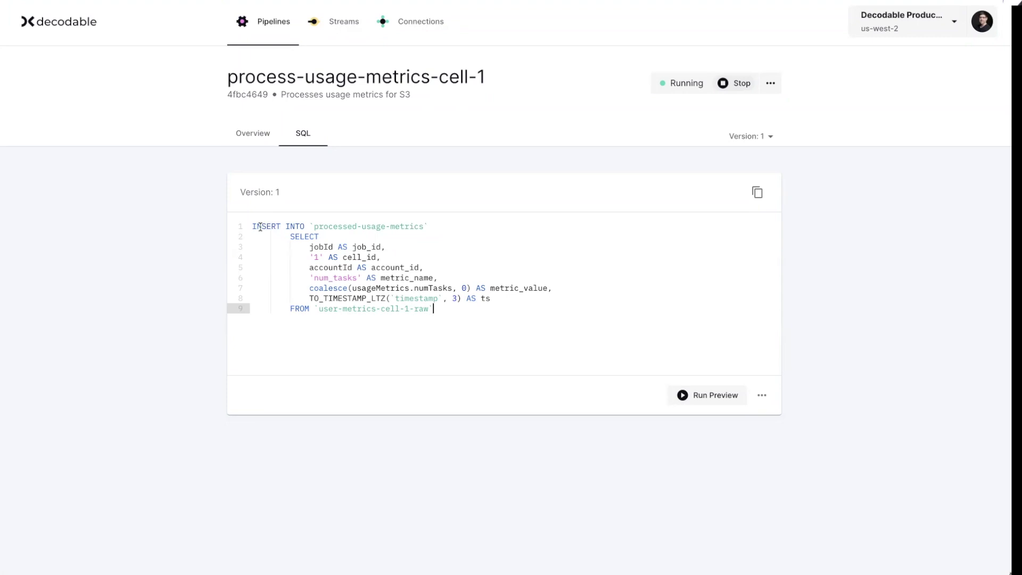
pyautogui.moveTo(260, 227); pyautogui.dragTo(306, 225)
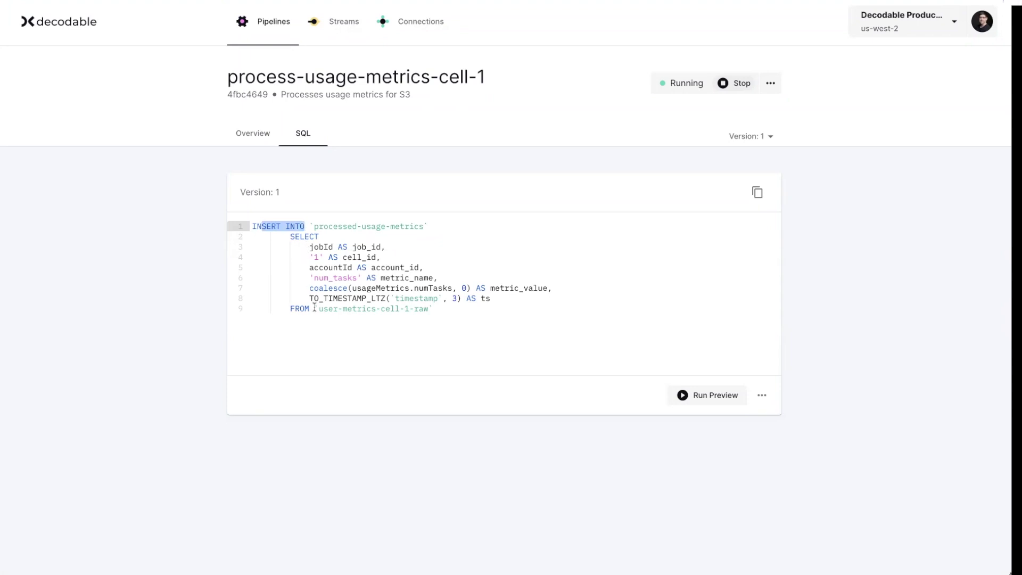
pyautogui.click(331, 338)
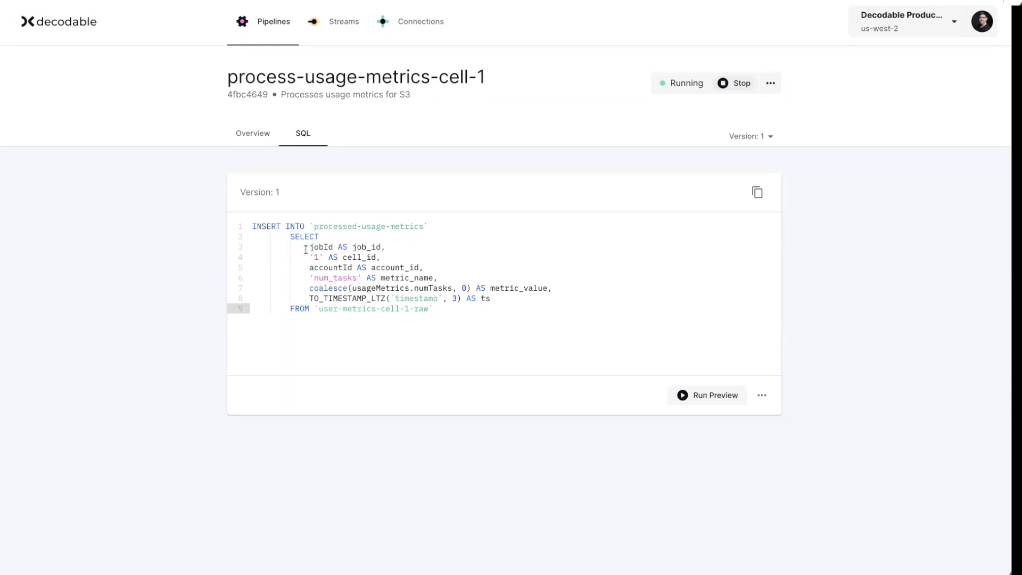
# Step: Examine the SELECT column mappings in the pipeline SQL, including cell_id, account_id, the num_tasks metric name and the timestamp conversion
pyautogui.moveTo(305, 249); pyautogui.dragTo(371, 257)
pyautogui.click(376, 258)
pyautogui.click(366, 269)
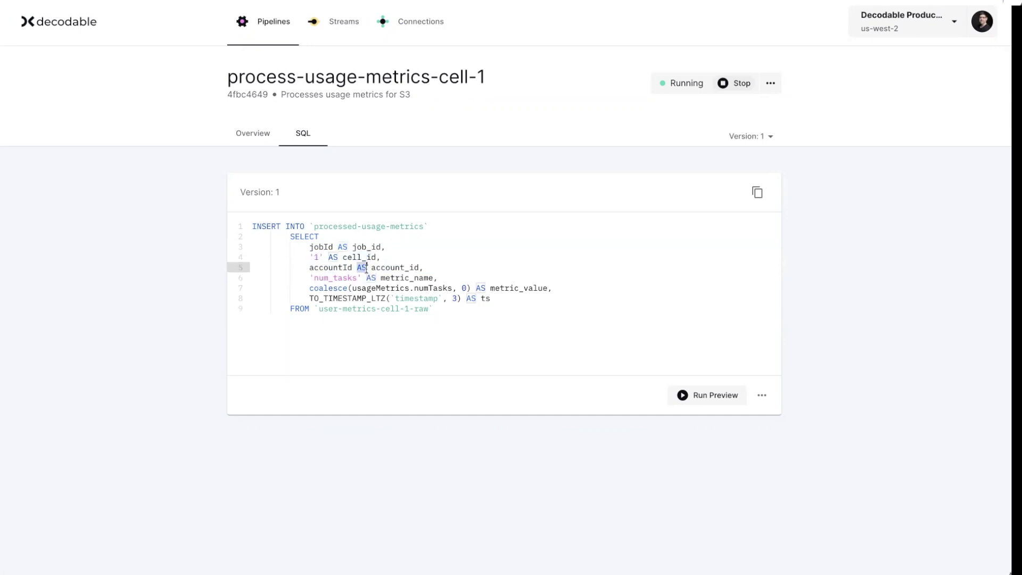
pyautogui.click(392, 277)
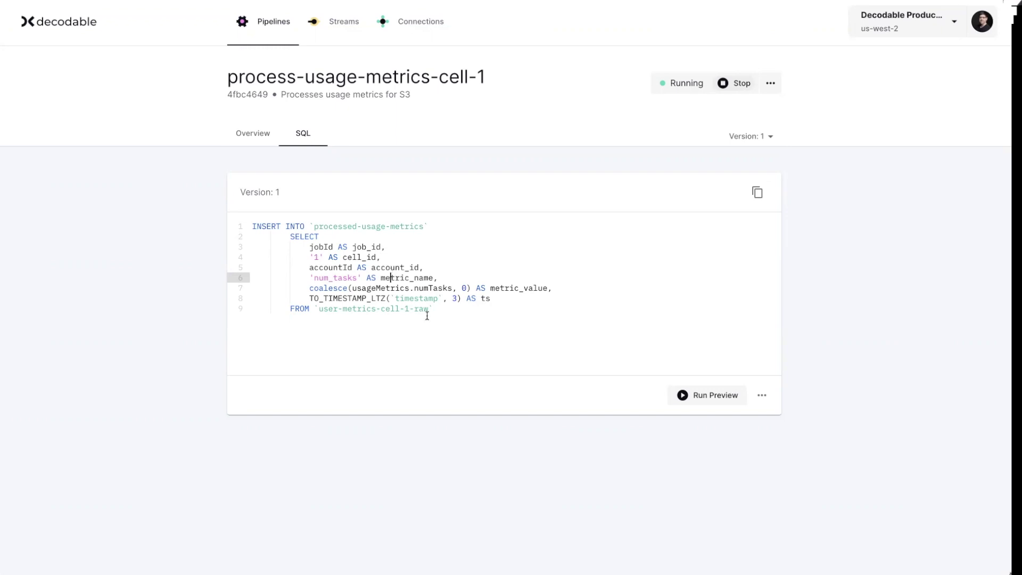
pyautogui.doubleClick(335, 297)
pyautogui.click(376, 324)
pyautogui.moveTo(309, 277); pyautogui.dragTo(358, 277)
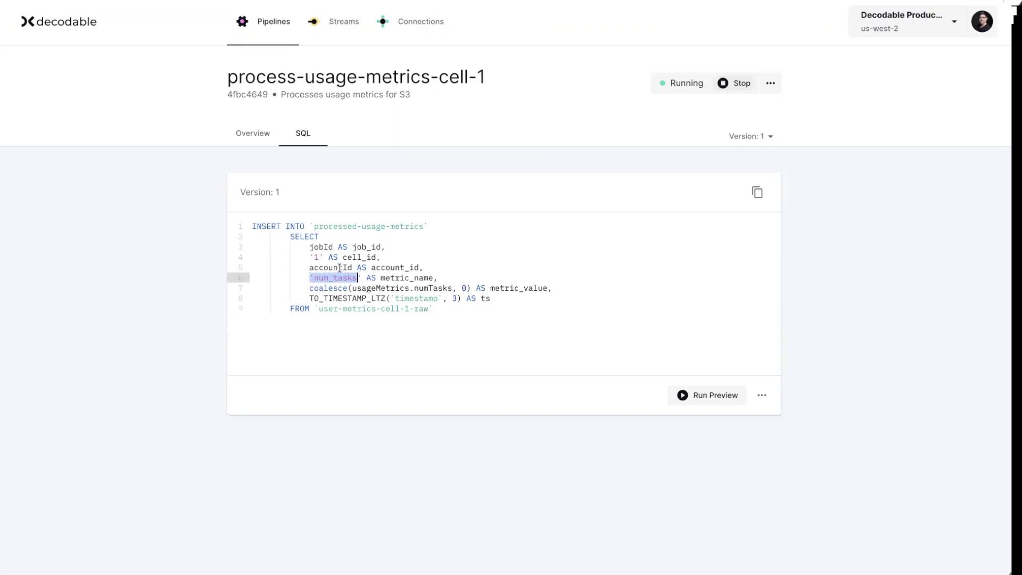
pyautogui.doubleClick(345, 257)
pyautogui.doubleClick(394, 278)
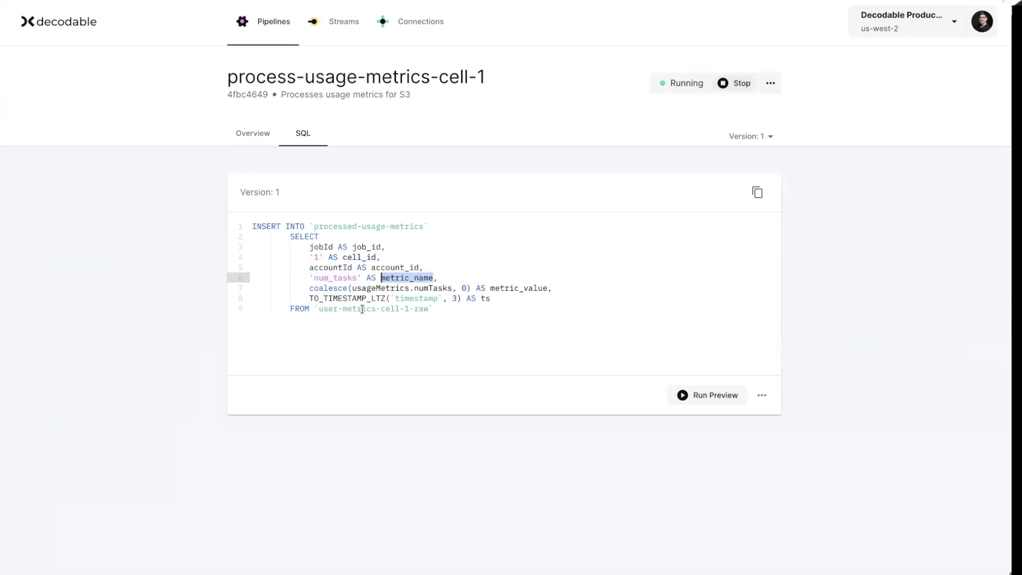
pyautogui.click(429, 360)
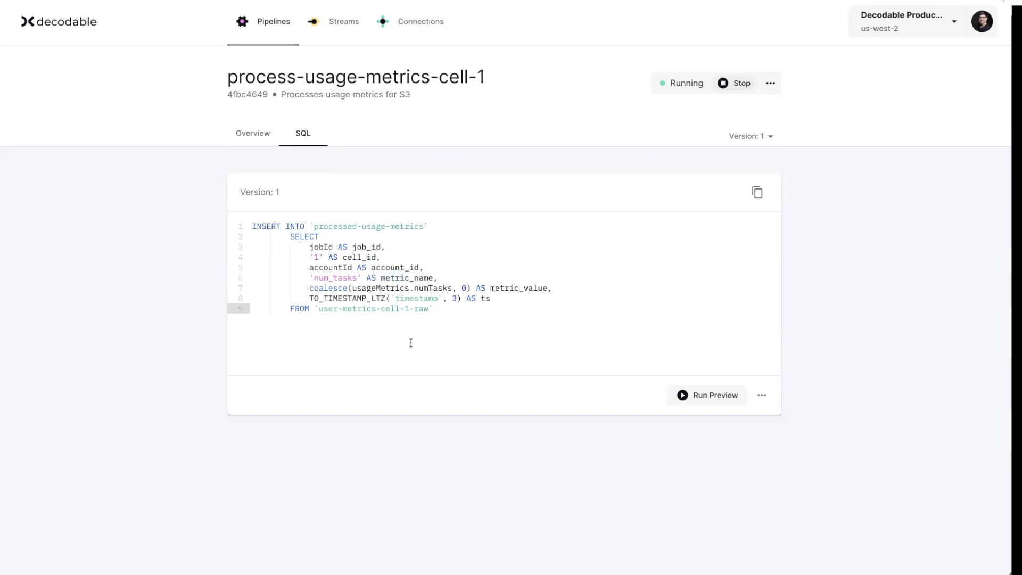
# Step: Run a preview of the pipeline SQL and inspect the output records across their full width
pyautogui.click(692, 396)
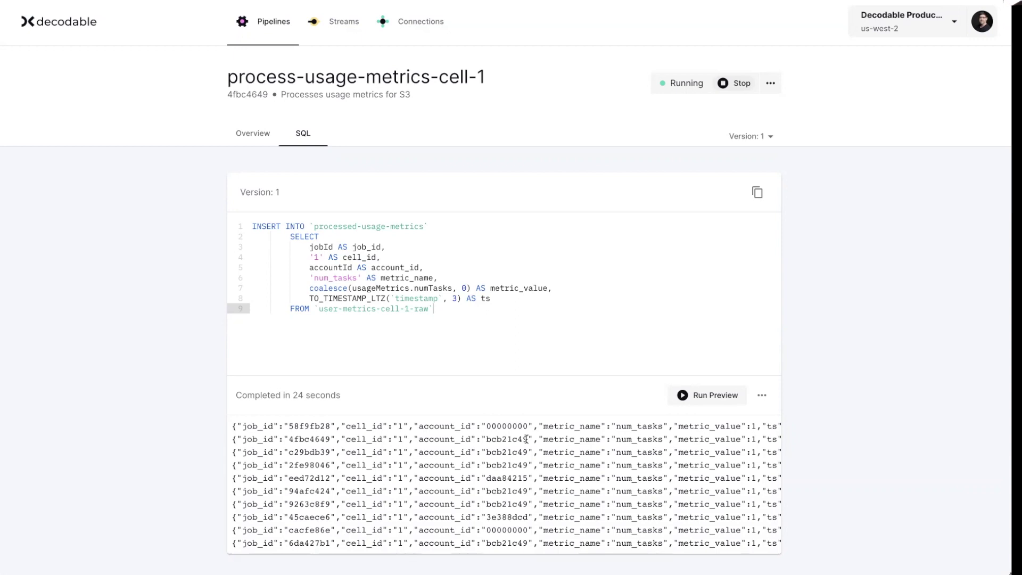
pyautogui.hscroll(5, 564, 452)
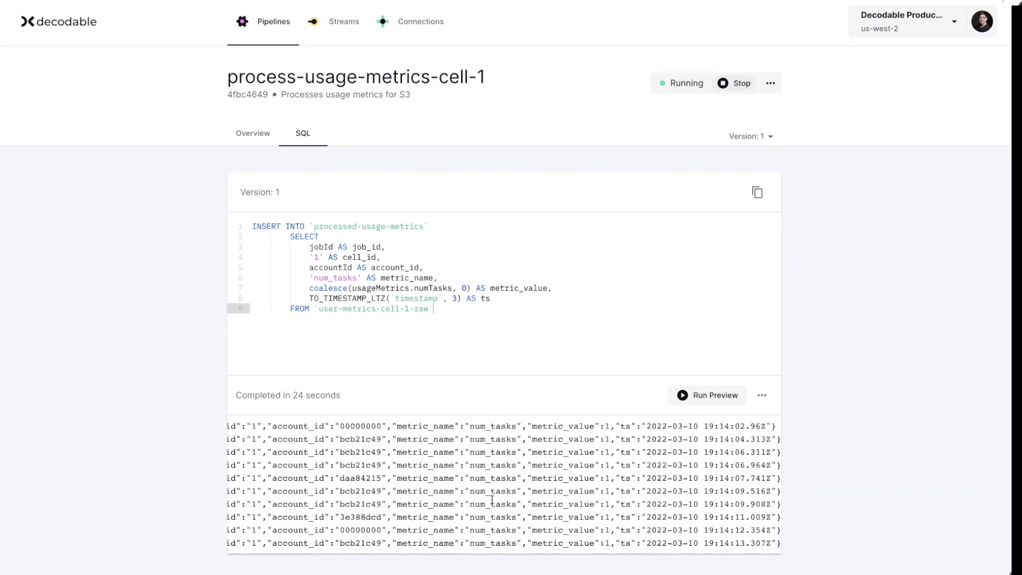
pyautogui.hscroll(-5, 490, 498)
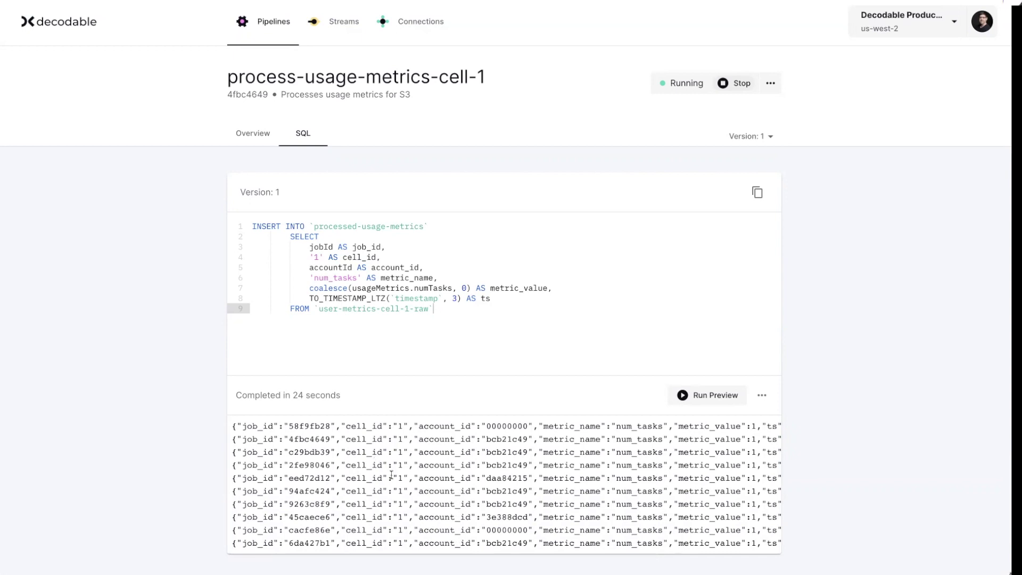
# Step: Turn on formatting for the preview output and read through the formatted JSON records
pyautogui.click(762, 395)
pyautogui.click(763, 399)
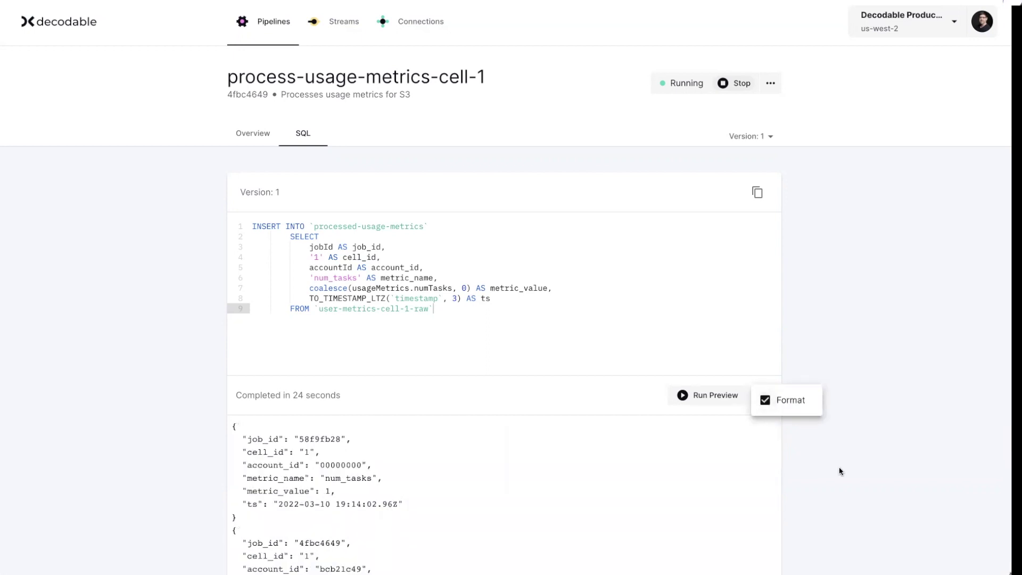
pyautogui.scroll(-2, 726, 487)
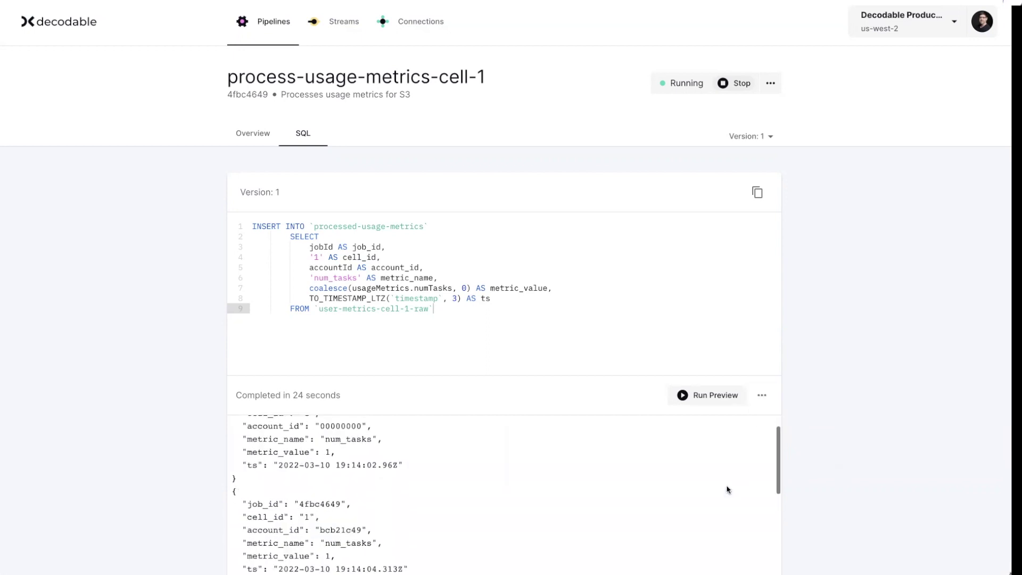
pyautogui.scroll(-4, 655, 500)
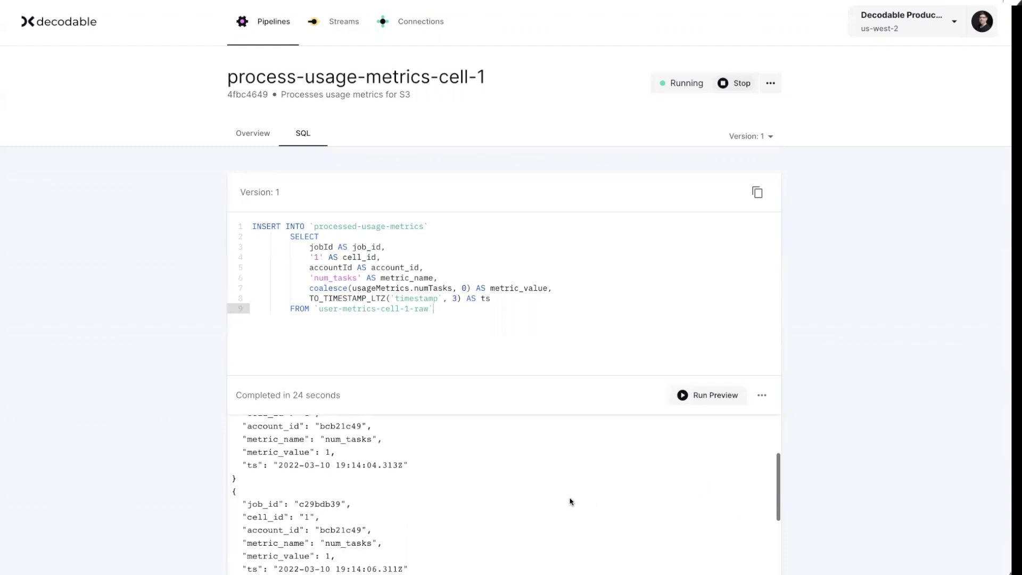
pyautogui.scroll(-1, 569, 500)
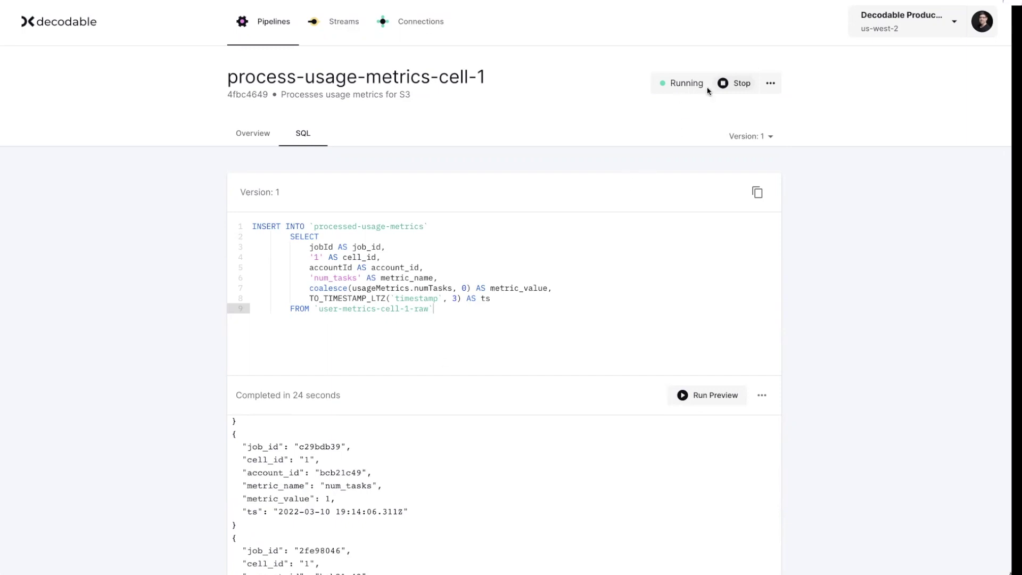
# Step: Check the pipeline's available management actions and its input and output metrics, then return to its SQL
pyautogui.click(771, 84)
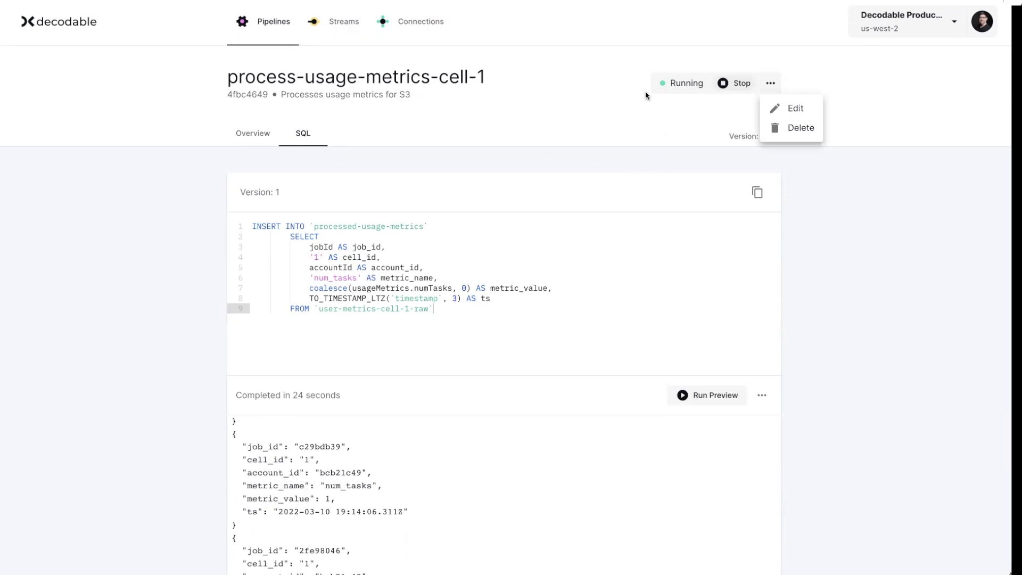
pyautogui.click(637, 124)
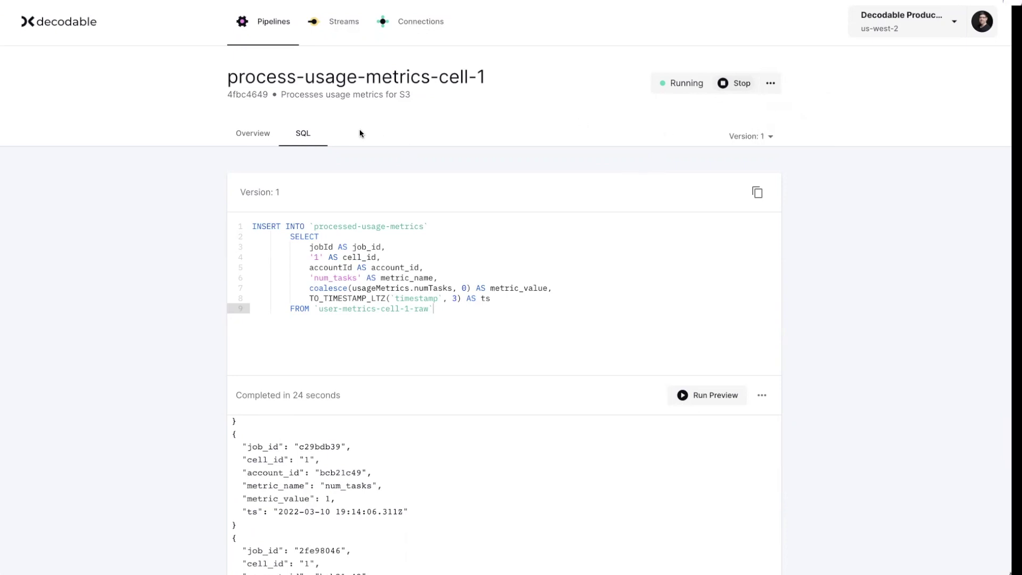
pyautogui.click(250, 134)
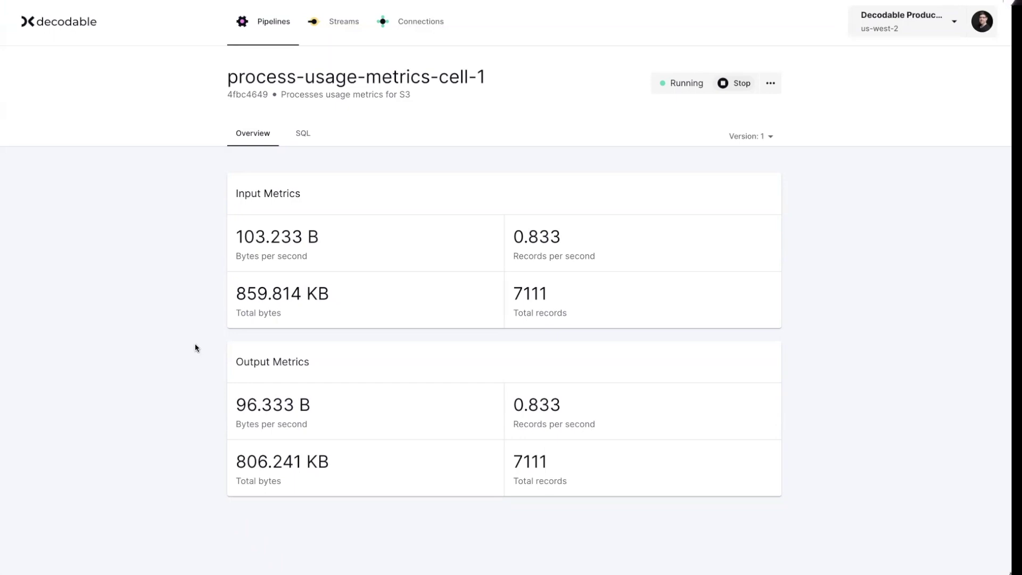
pyautogui.click(301, 134)
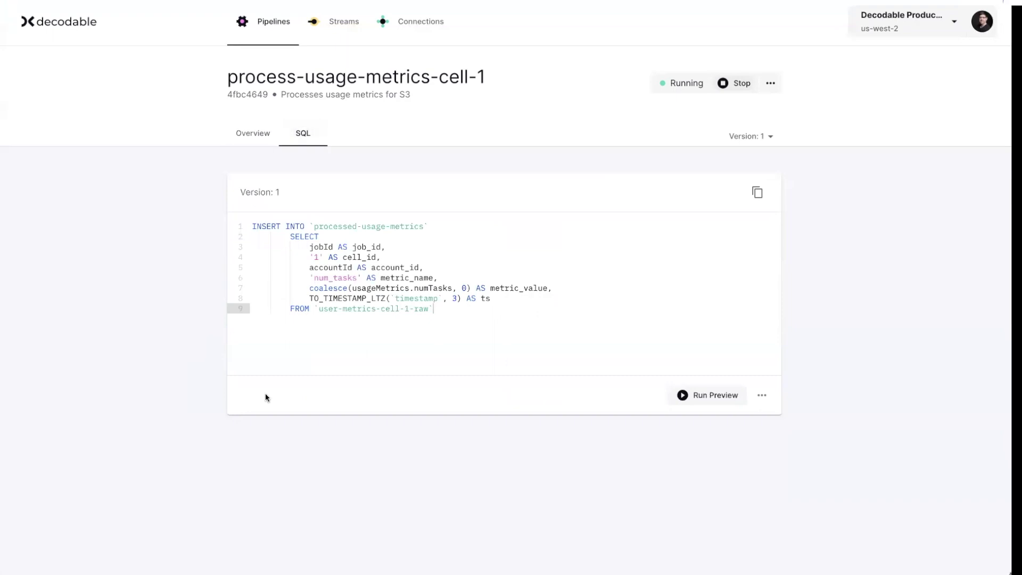